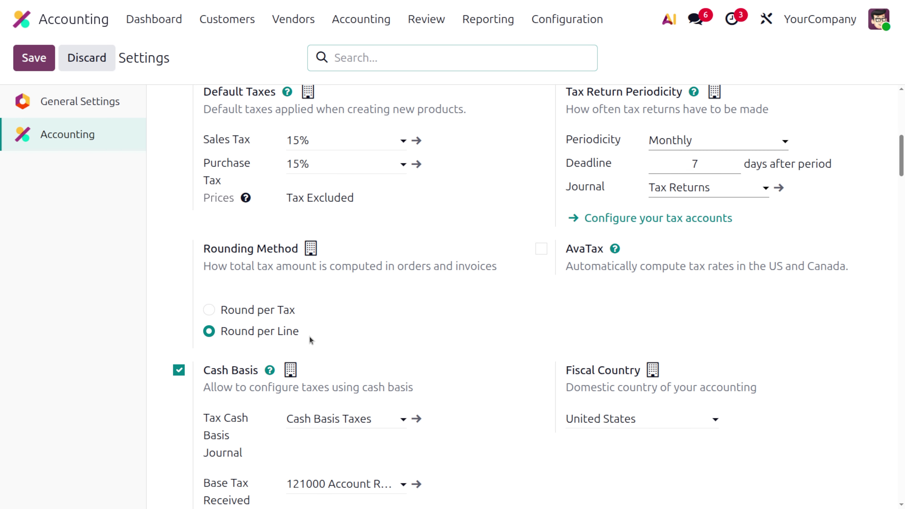
# - Open the product record of Product A to check its sales price and default taxes
pyautogui.click(227, 20)
pyautogui.click(242, 52)
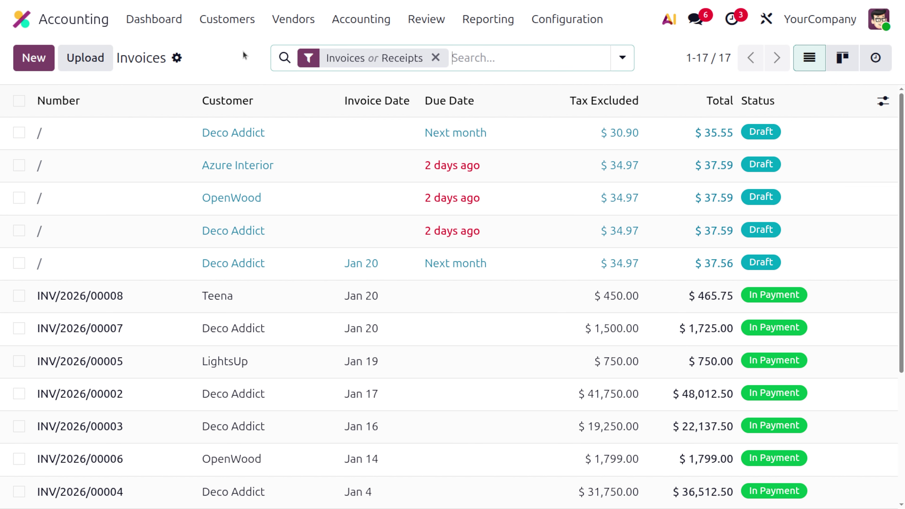
pyautogui.click(227, 19)
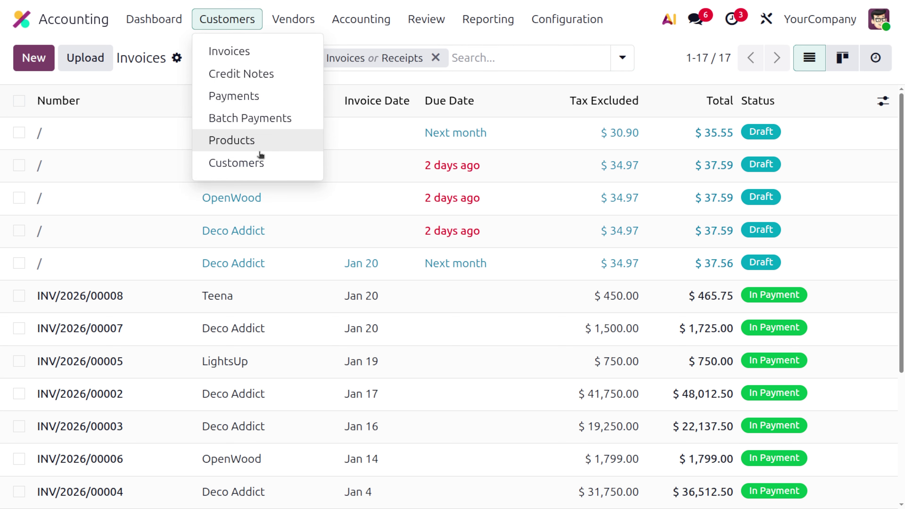
pyautogui.click(256, 143)
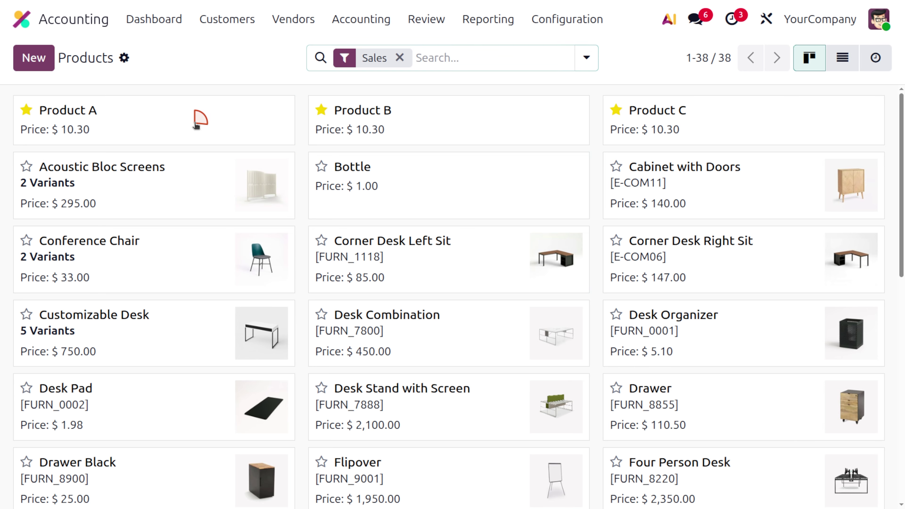
pyautogui.click(195, 118)
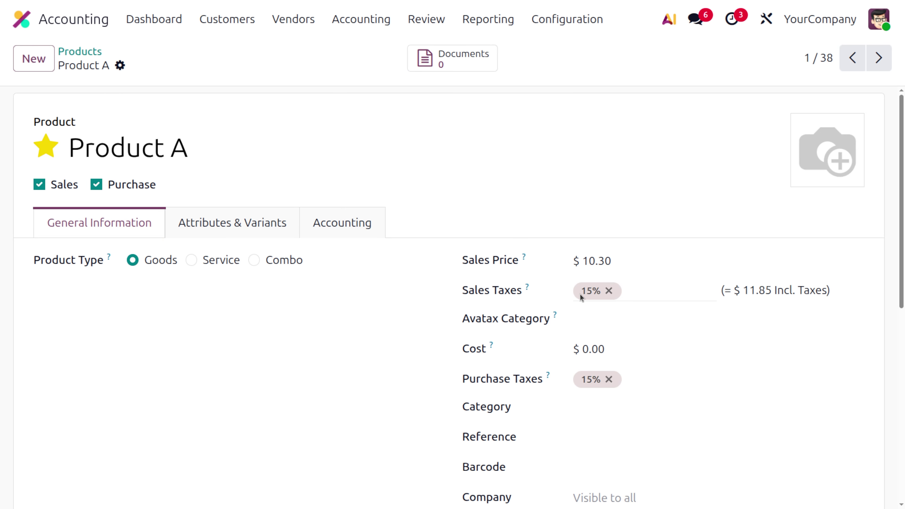
# - Create a new customer invoice with Deco Addict as the customer
pyautogui.click(230, 20)
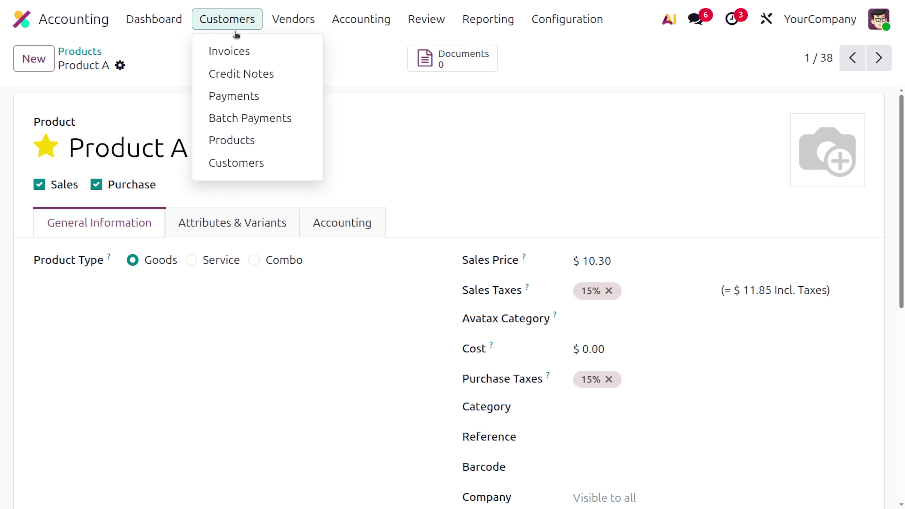
pyautogui.click(245, 53)
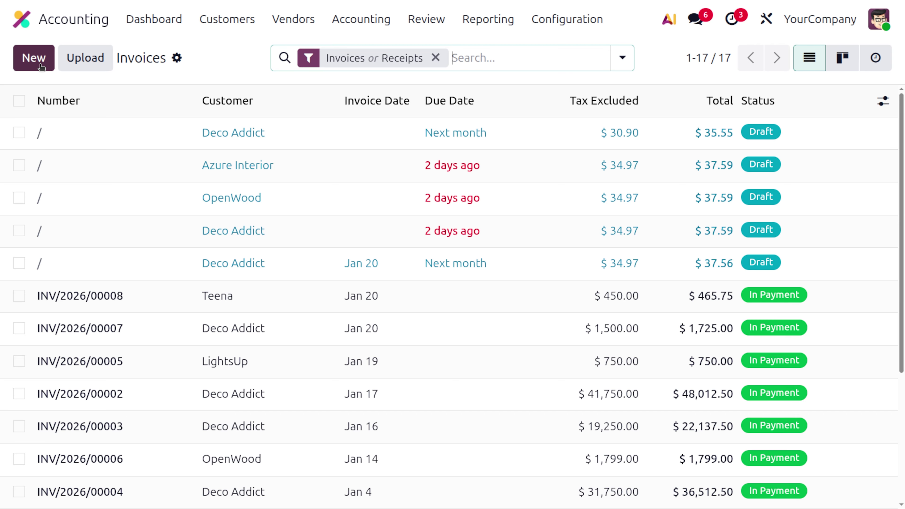
pyautogui.click(34, 57)
pyautogui.click(219, 224)
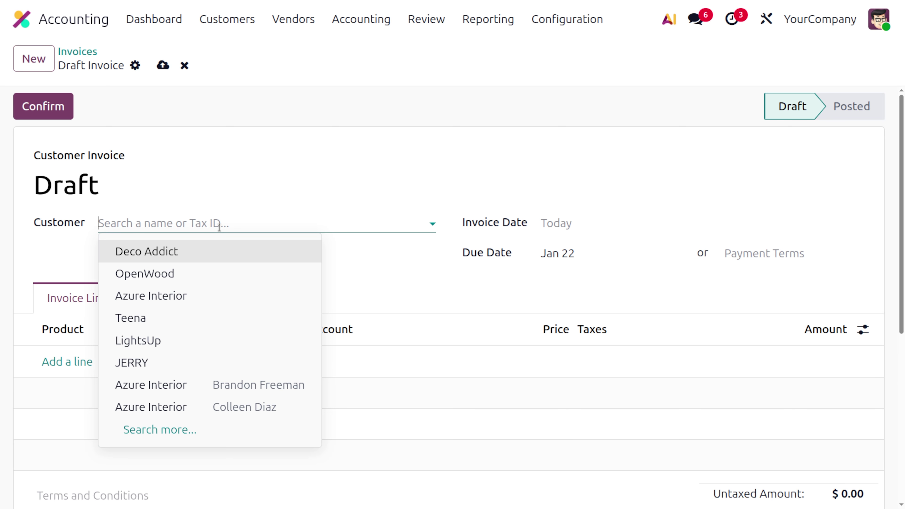
pyautogui.click(154, 250)
# - Add Product A and Product B as separate lines on the Deco Addict invoice
pyautogui.scroll(-3, 117, 356)
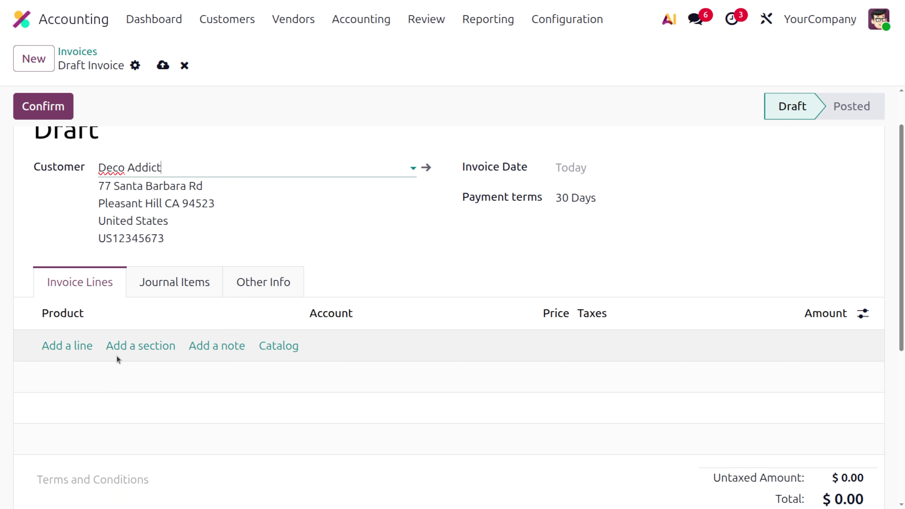
pyautogui.click(70, 344)
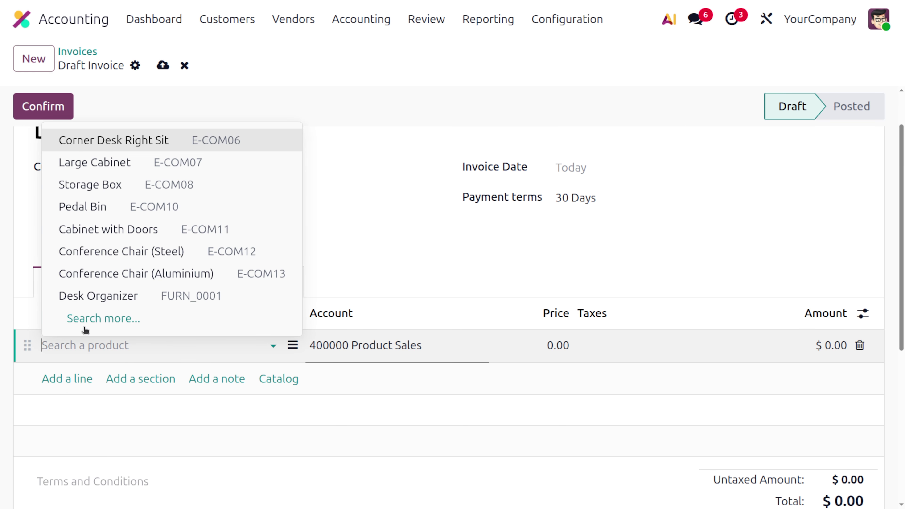
pyautogui.write('pr')
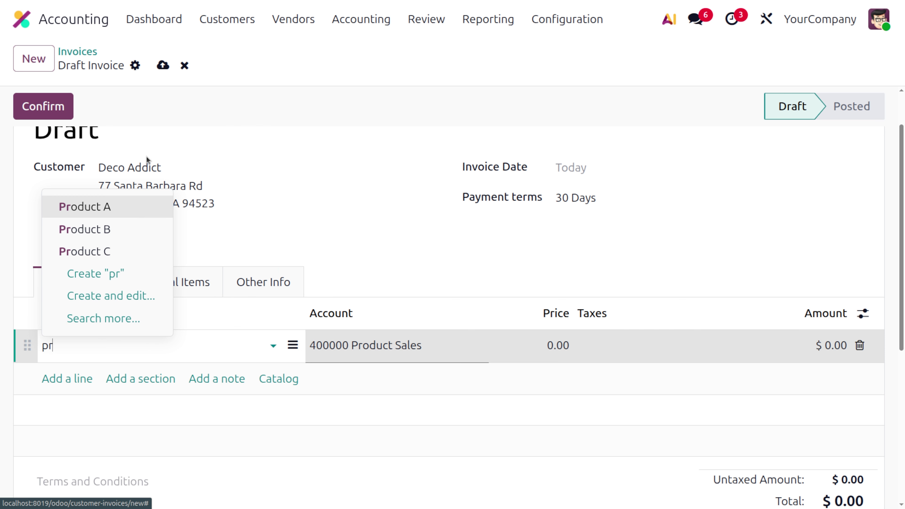
pyautogui.press('Return')
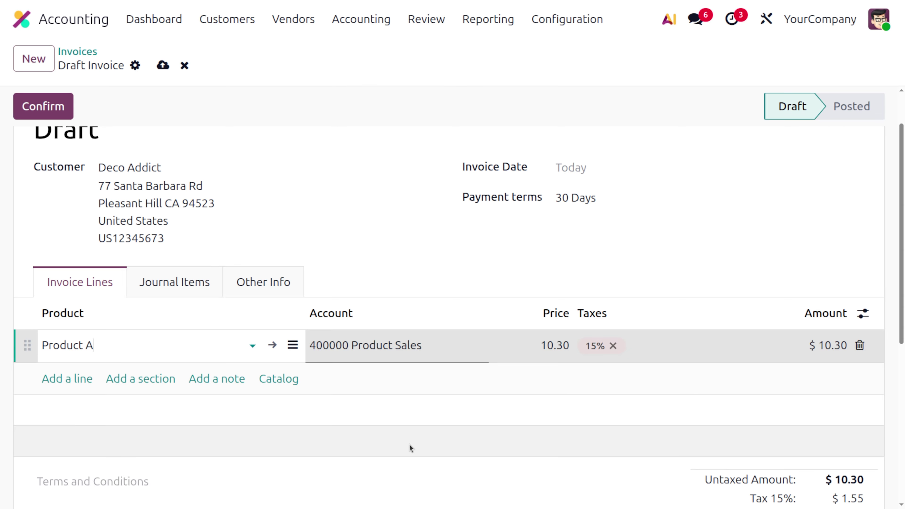
pyautogui.click(76, 384)
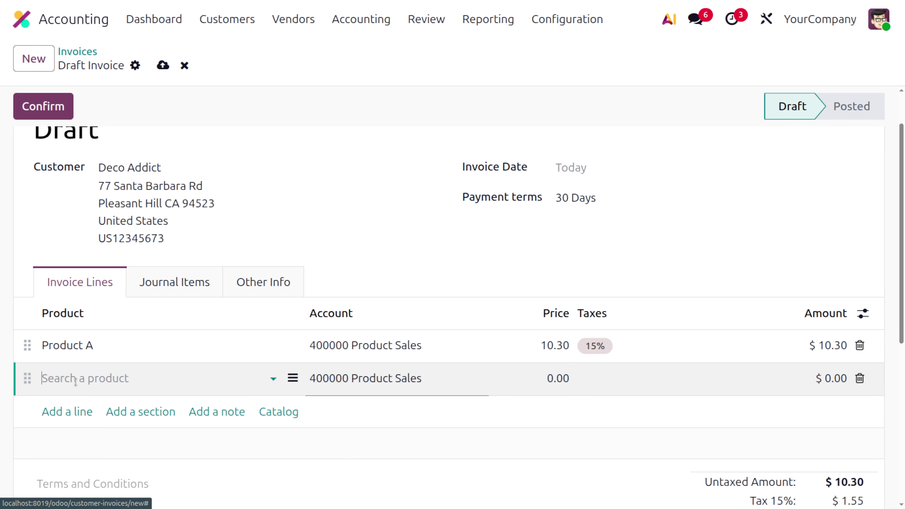
pyautogui.write('p')
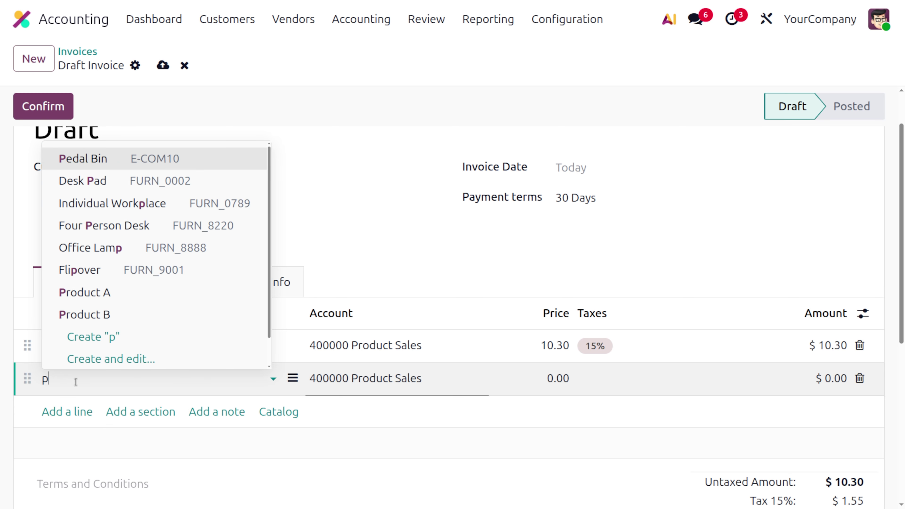
pyautogui.write('rod')
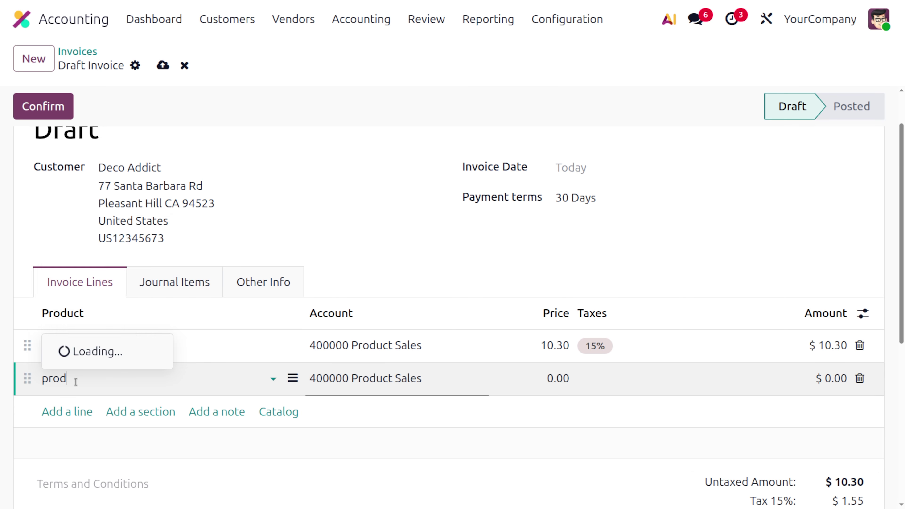
pyautogui.press('Down')
pyautogui.press('Return')
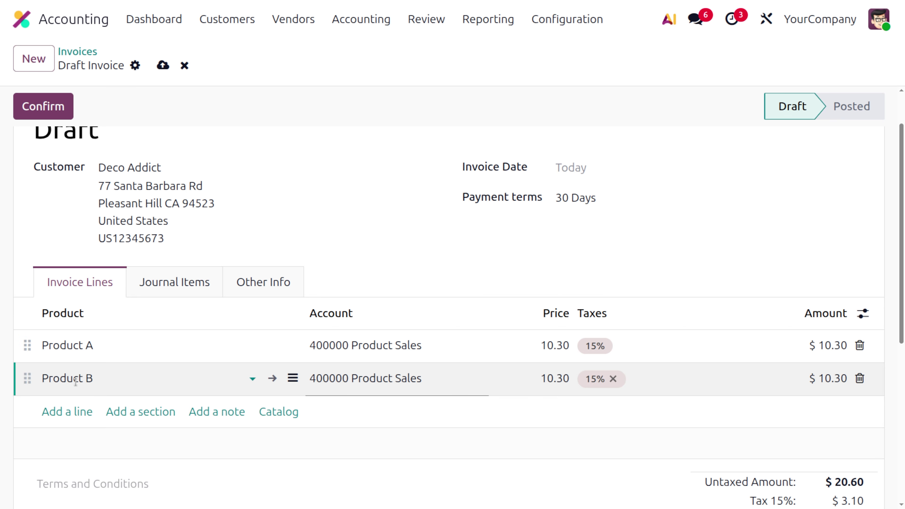
# - Add Product C as the third line of the Deco Addict invoice and save the draft
pyautogui.click(53, 411)
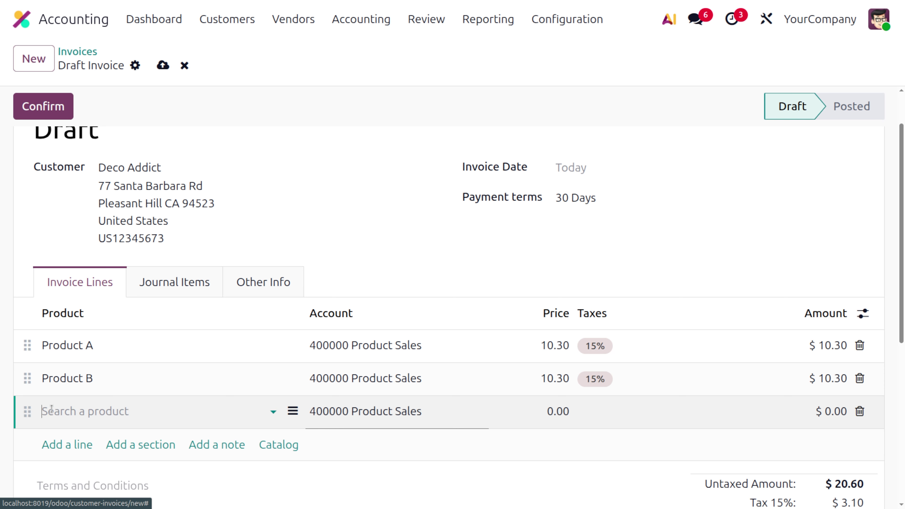
pyautogui.write('product')
pyautogui.press('Down')
pyautogui.press('Down')
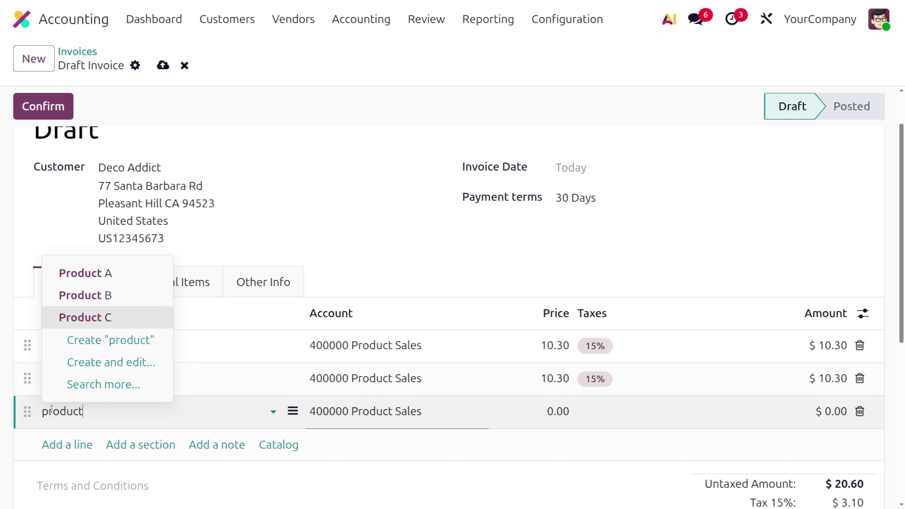
pyautogui.press('Return')
pyautogui.click(163, 66)
pyautogui.scroll(-3, 469, 265)
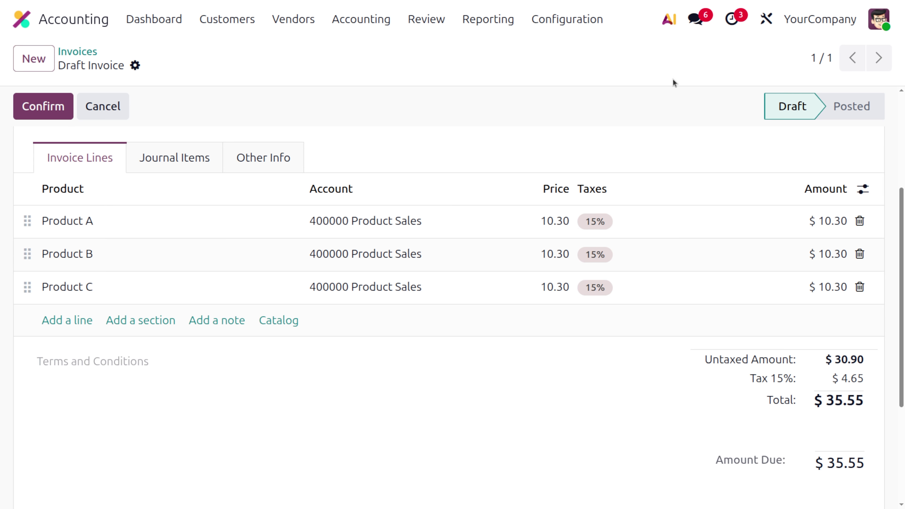
# - Set the tax Rounding Method to Round per Tax in the accounting settings and save
pyautogui.click(585, 30)
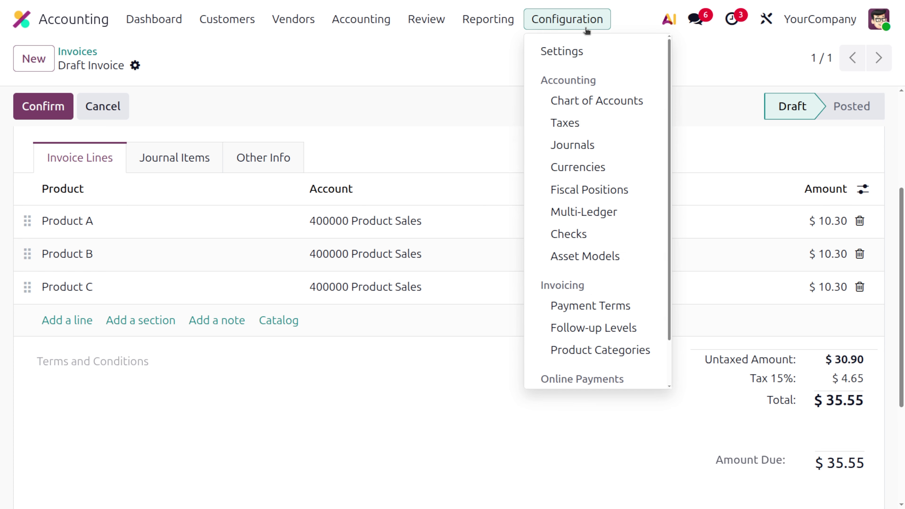
pyautogui.click(580, 53)
pyautogui.scroll(-6, 264, 250)
pyautogui.scroll(-5, 243, 298)
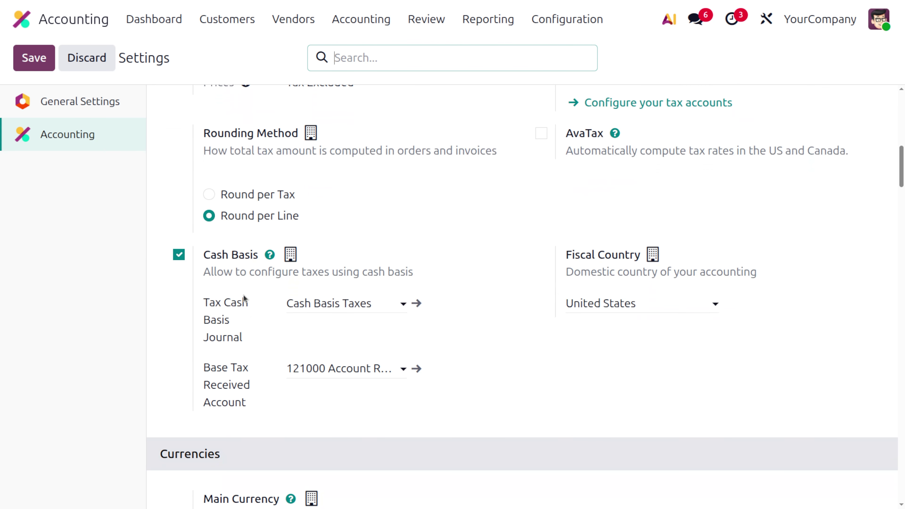
pyautogui.click(207, 197)
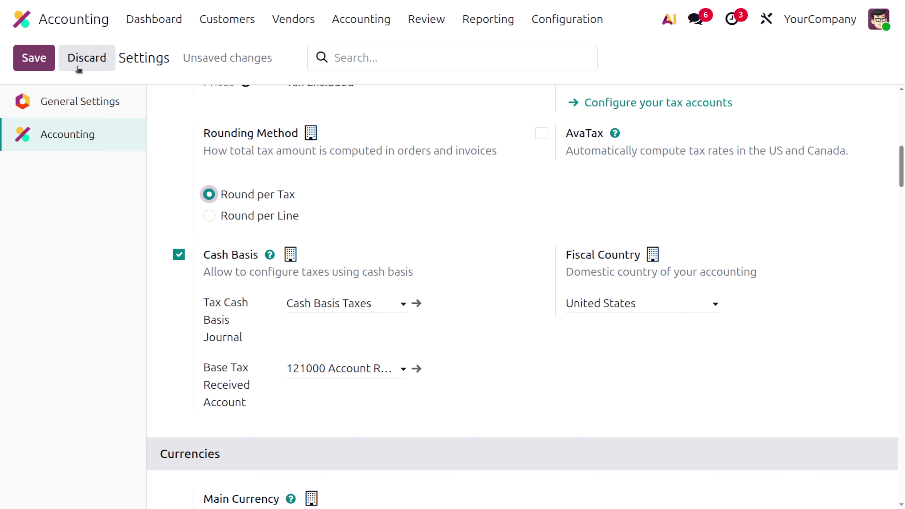
pyautogui.click(43, 61)
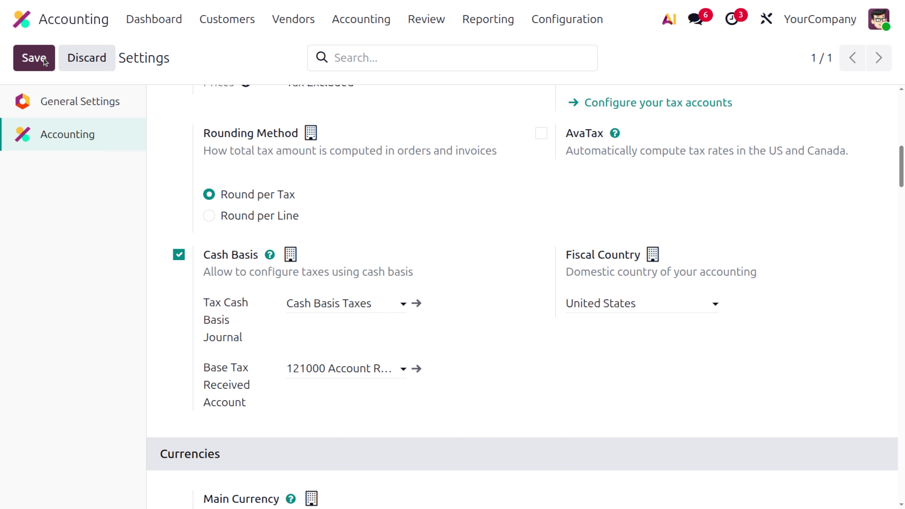
# - Create another new customer invoice with OpenWood as the customer
pyautogui.click(147, 26)
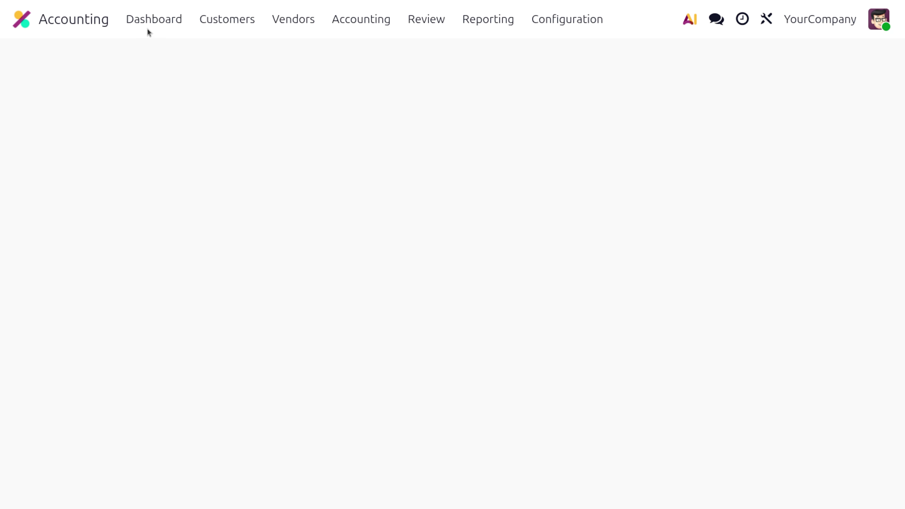
pyautogui.click(213, 20)
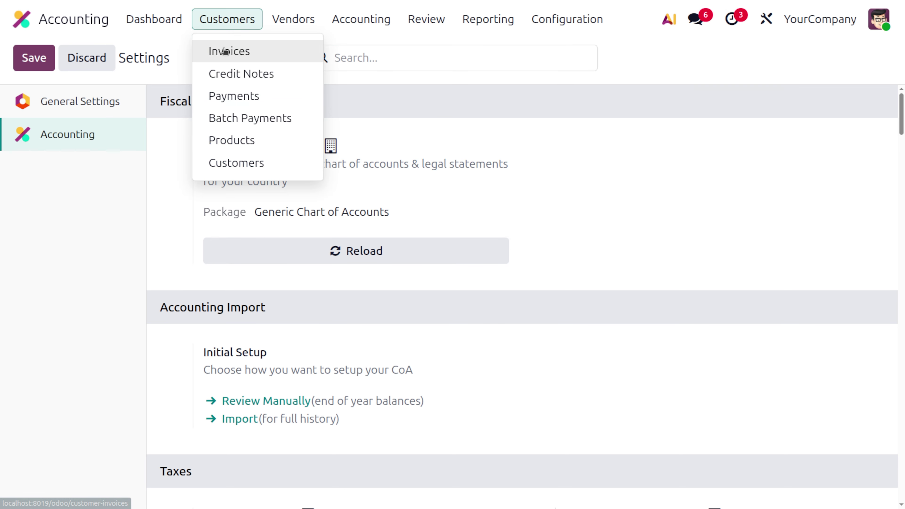
pyautogui.click(224, 52)
pyautogui.click(34, 58)
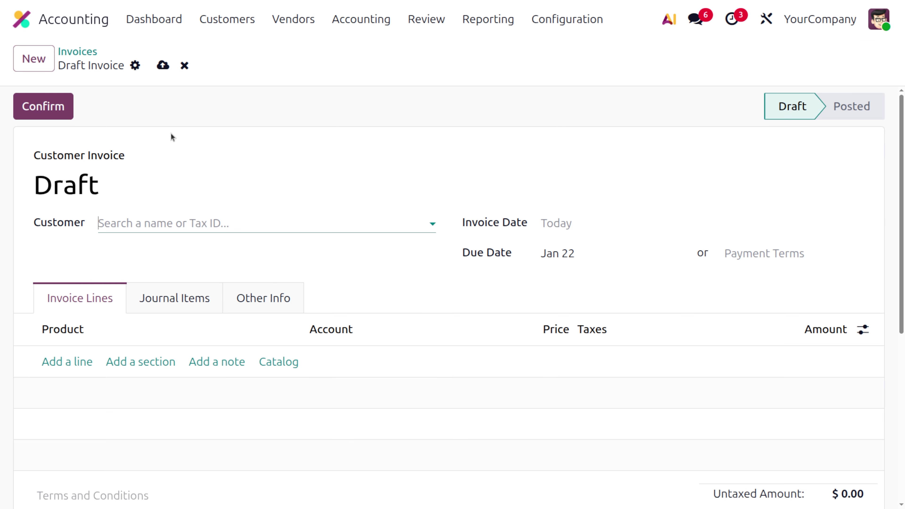
pyautogui.click(208, 218)
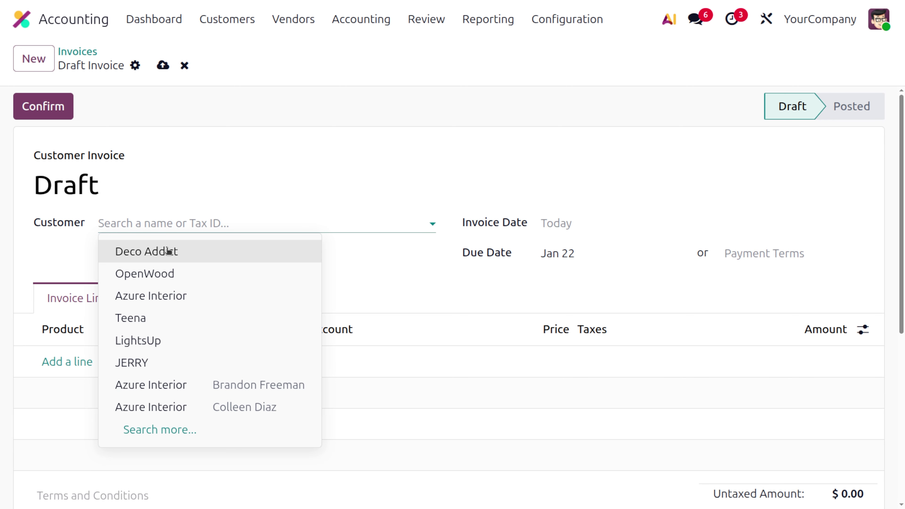
pyautogui.click(159, 274)
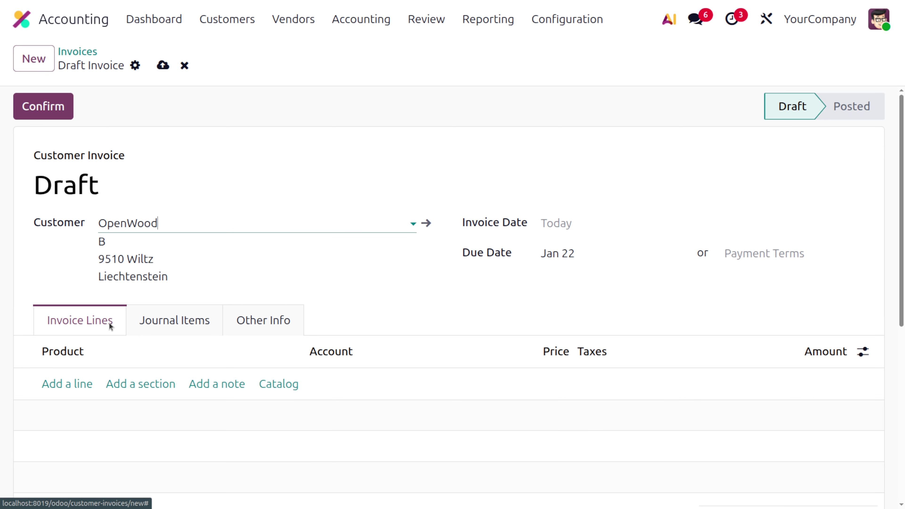
# - Add Product A and Product B as separate lines on the OpenWood invoice
pyautogui.click(64, 385)
pyautogui.write('pro')
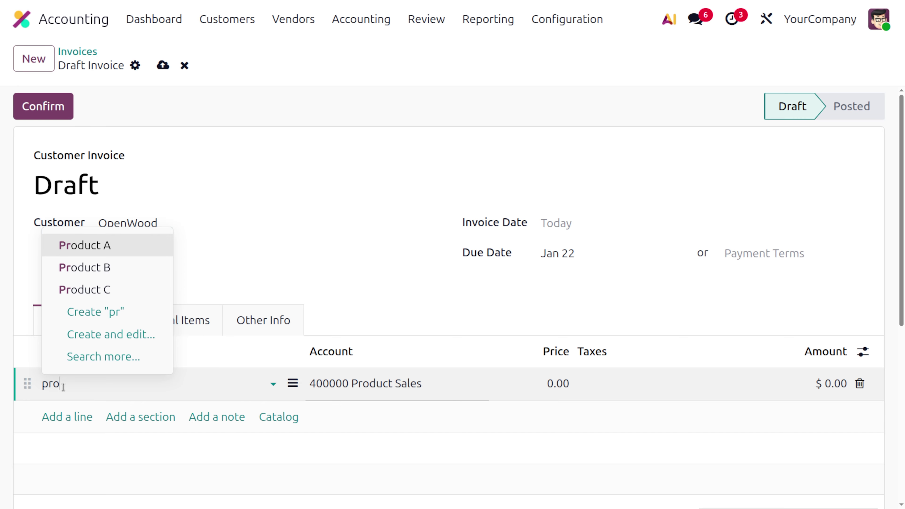
pyautogui.press('Return')
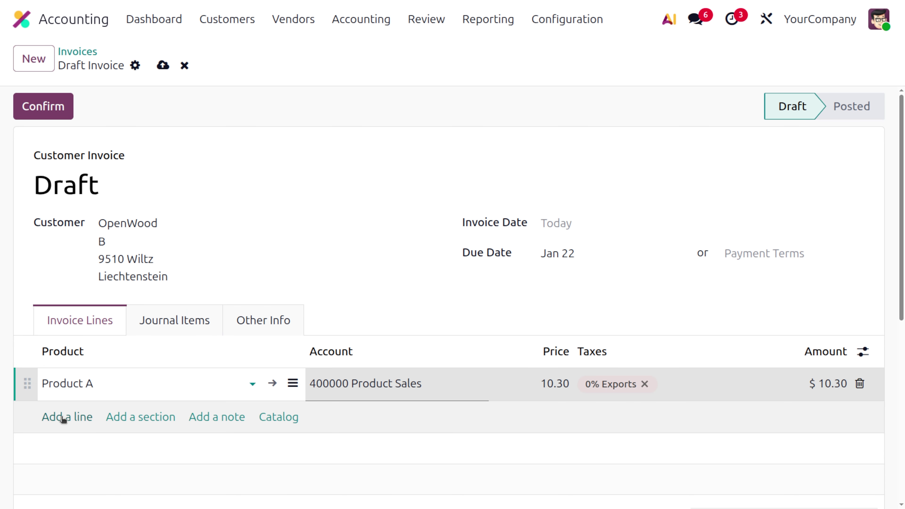
pyautogui.click(62, 418)
pyautogui.write('pr')
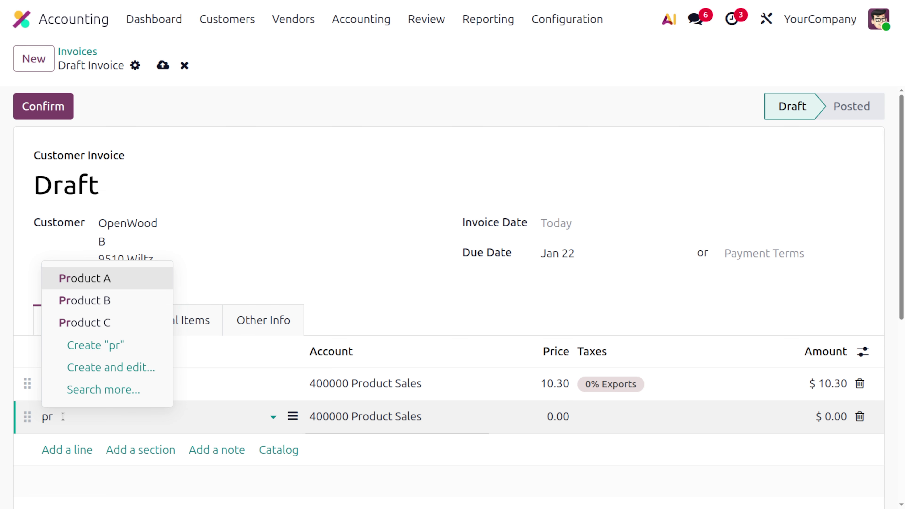
pyautogui.press('Down')
pyautogui.press('Return')
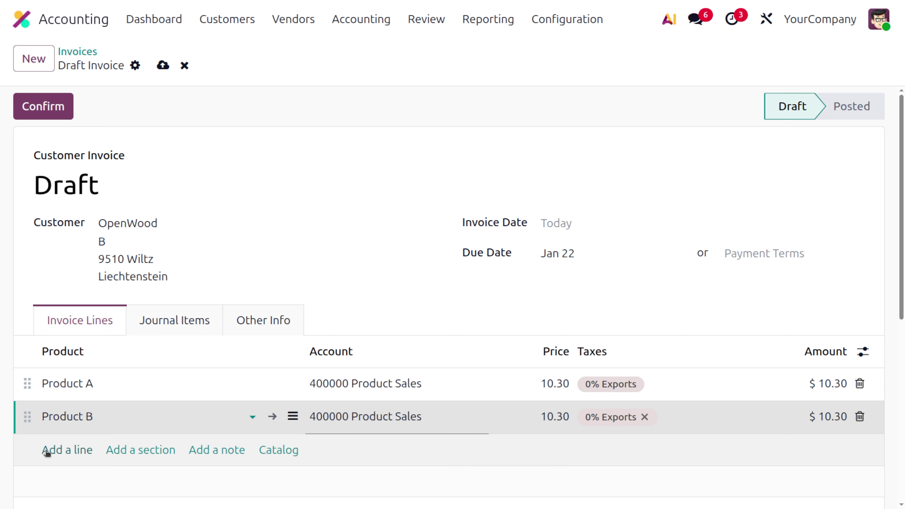
# - Add Product C as the third line of the OpenWood invoice
pyautogui.click(51, 452)
pyautogui.write('pr')
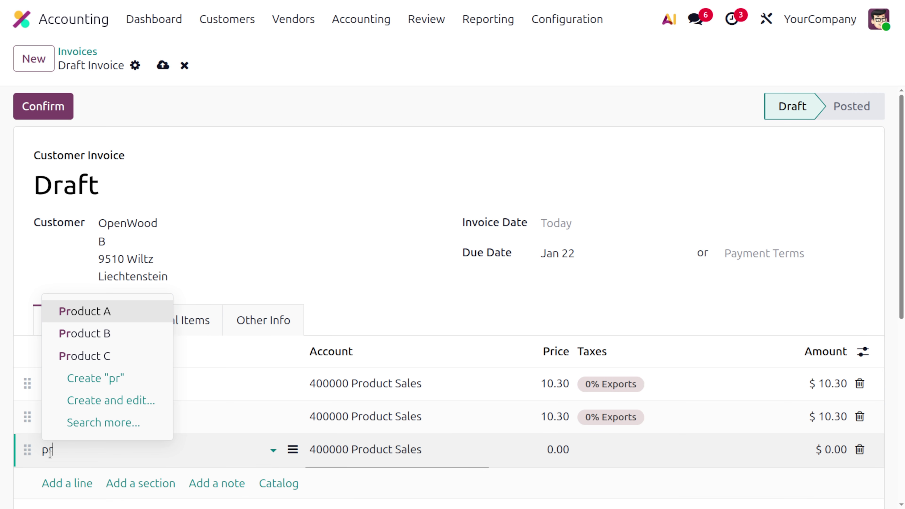
pyautogui.press('Down')
pyautogui.press('Down')
pyautogui.press('Return')
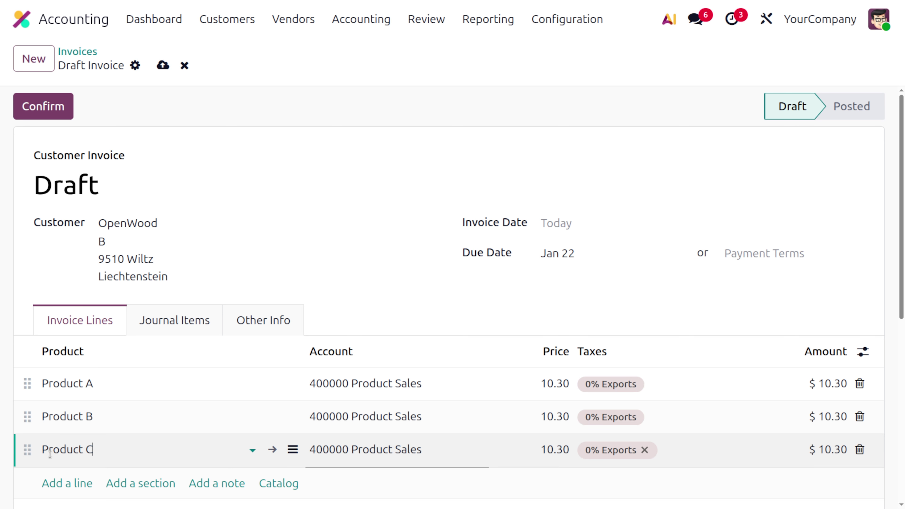
# - Replace the 0% Exports tax on the Product A line with the plain 15% tax
pyautogui.click(623, 384)
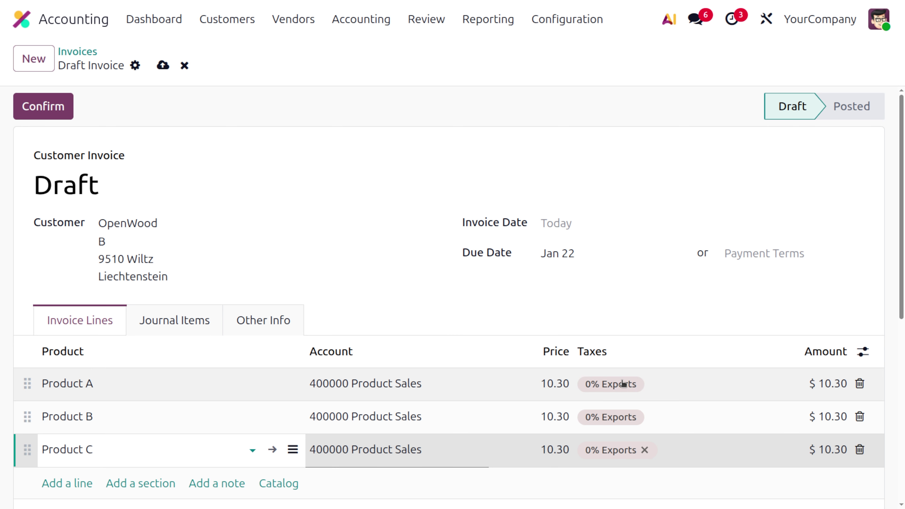
pyautogui.click(645, 385)
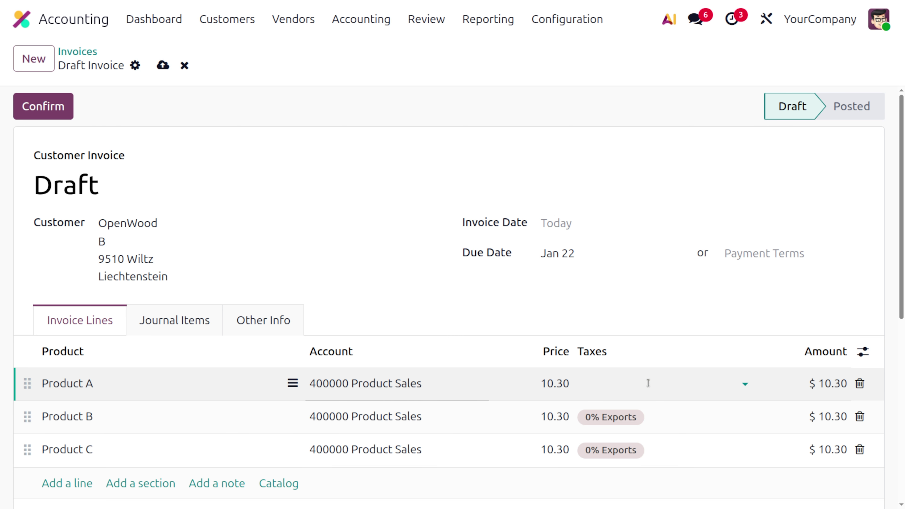
pyautogui.write('15')
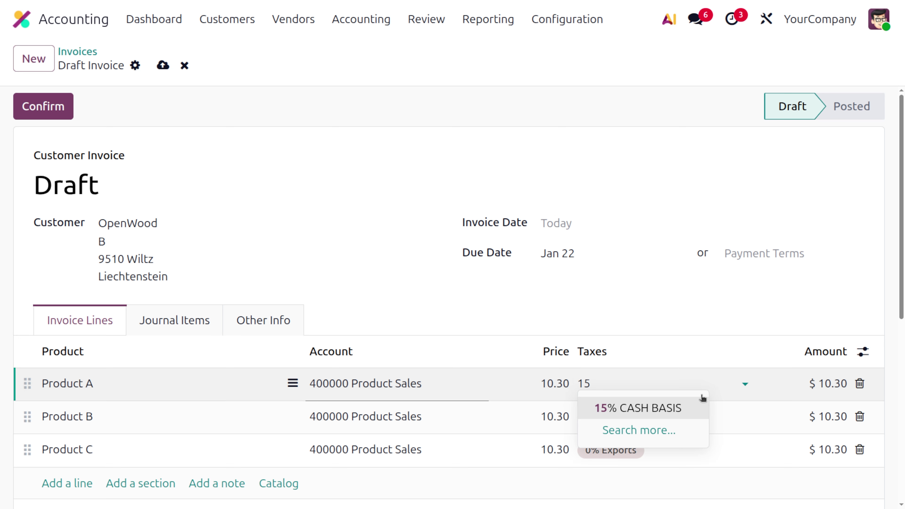
pyautogui.click(713, 389)
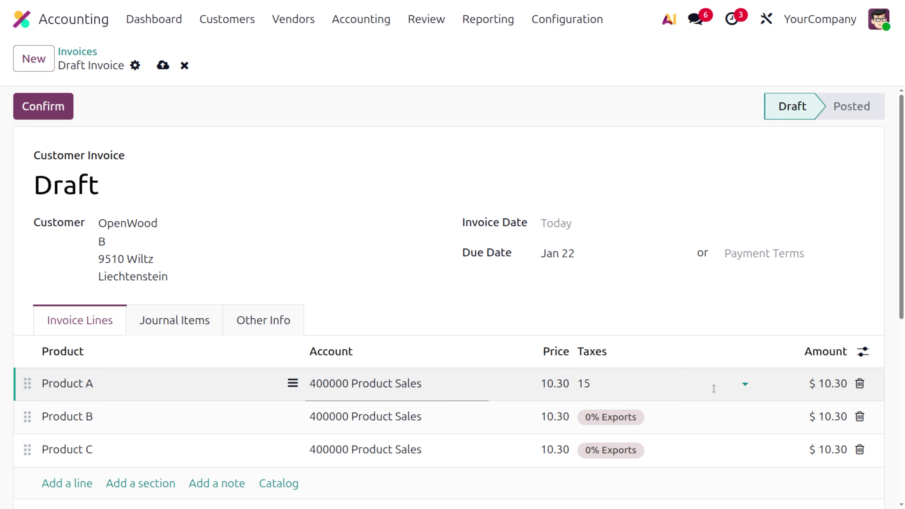
pyautogui.click(733, 379)
pyautogui.press('BackSpace')
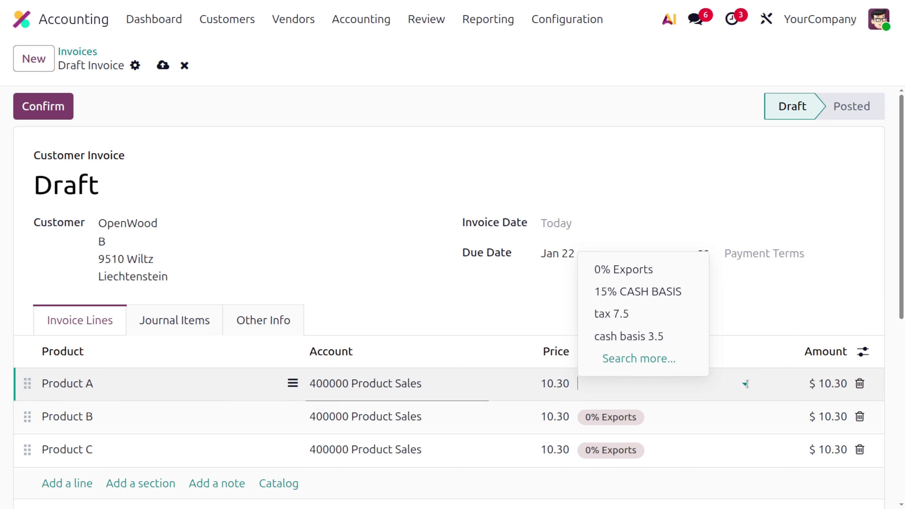
pyautogui.click(708, 384)
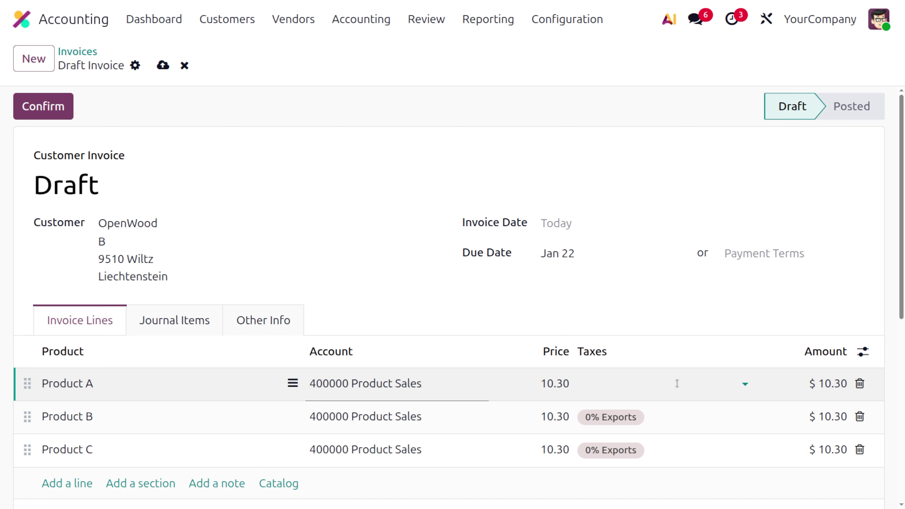
pyautogui.click(635, 381)
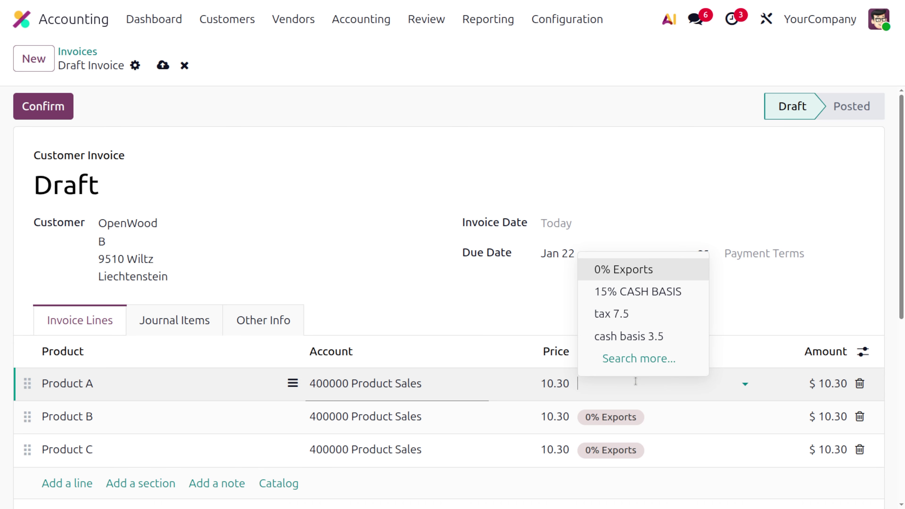
pyautogui.click(634, 358)
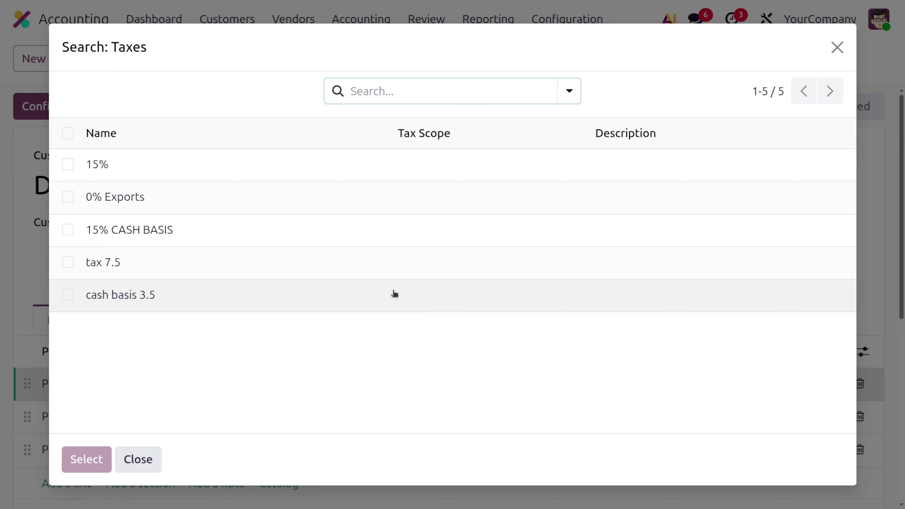
pyautogui.click(68, 164)
pyautogui.click(83, 459)
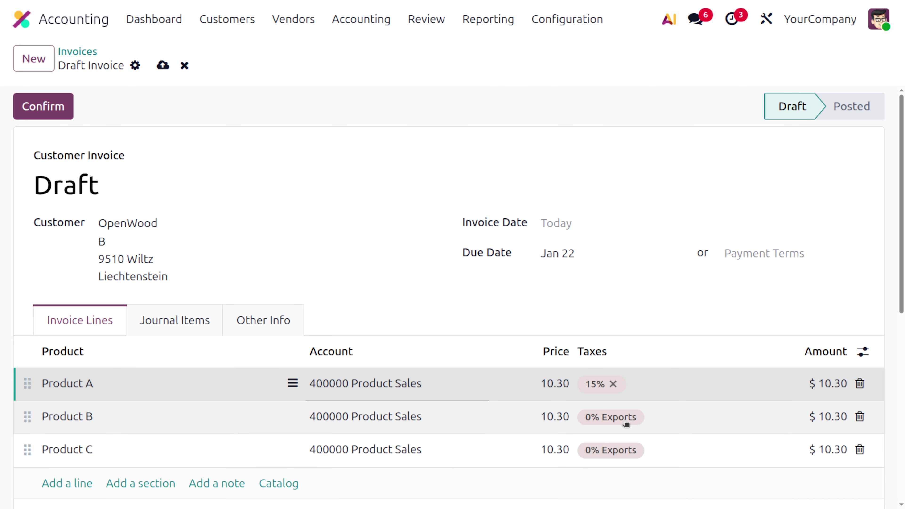
# - Remove the 0% Exports tax from the Product B and Product C lines
pyautogui.click(625, 423)
pyautogui.click(643, 418)
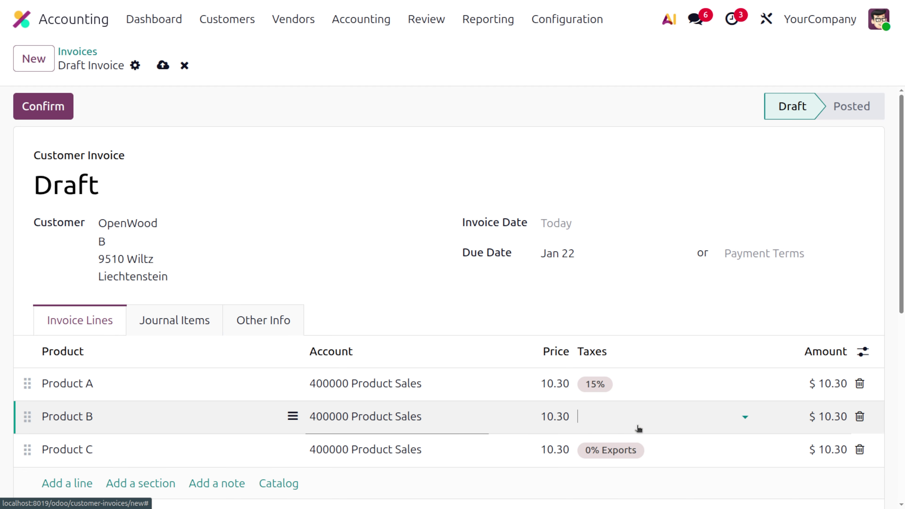
pyautogui.click(627, 449)
pyautogui.click(642, 451)
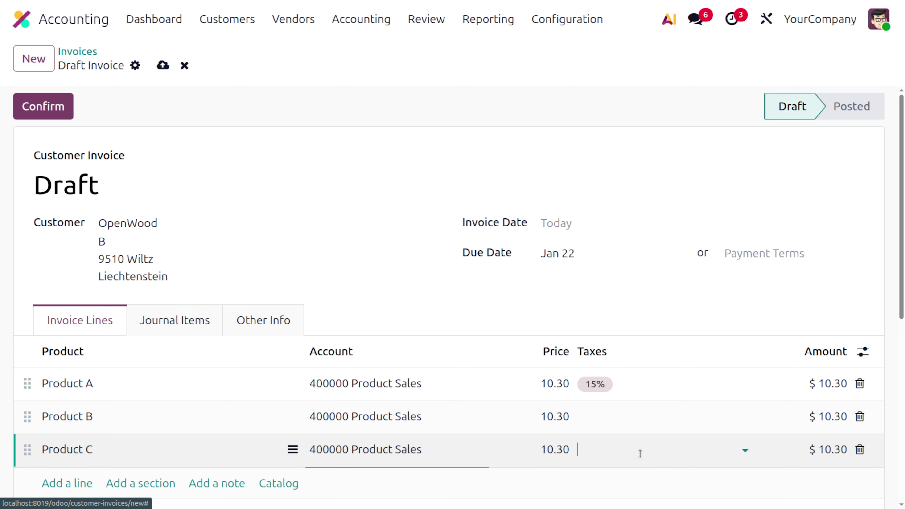
# - Search the taxes for 15 and apply the plain 15% tax to the Product B line
pyautogui.click(614, 420)
pyautogui.write('15')
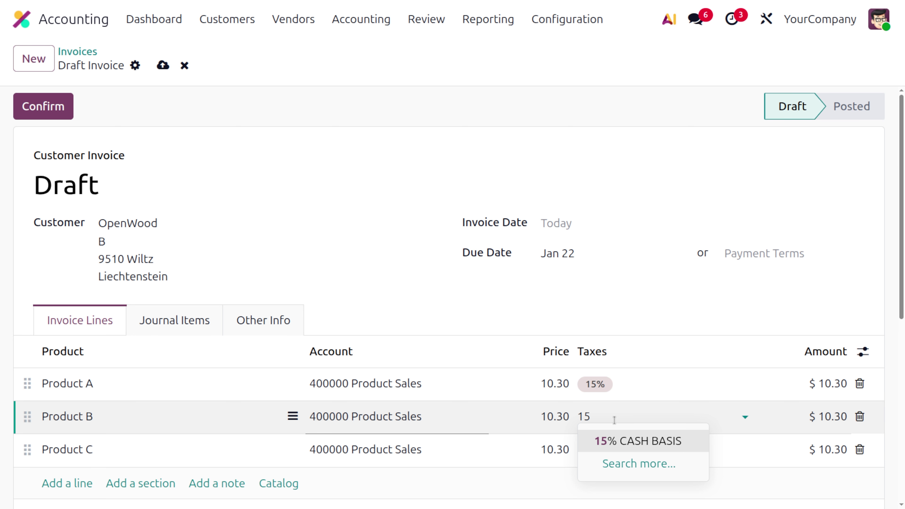
pyautogui.click(632, 462)
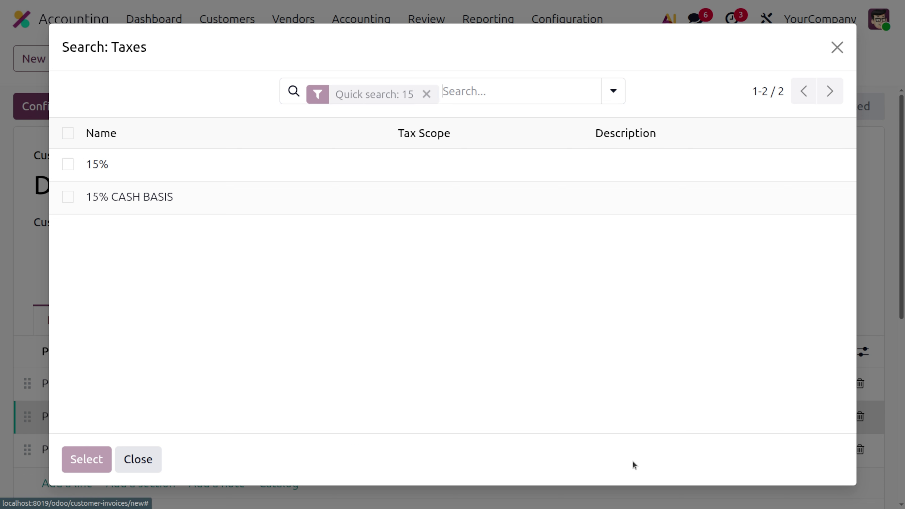
pyautogui.click(68, 167)
pyautogui.click(92, 458)
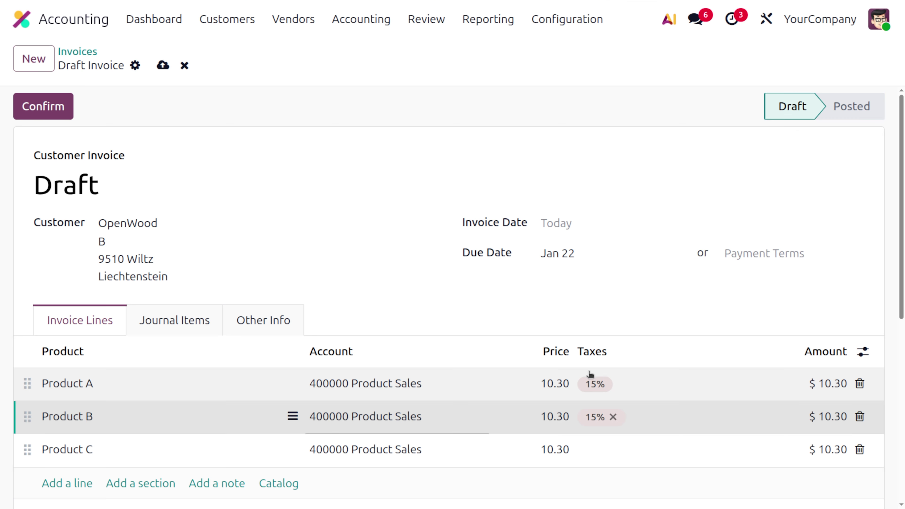
# - Apply the plain 15% tax to the Product C line and review the invoice's tax and total amounts
pyautogui.scroll(-5, 588, 374)
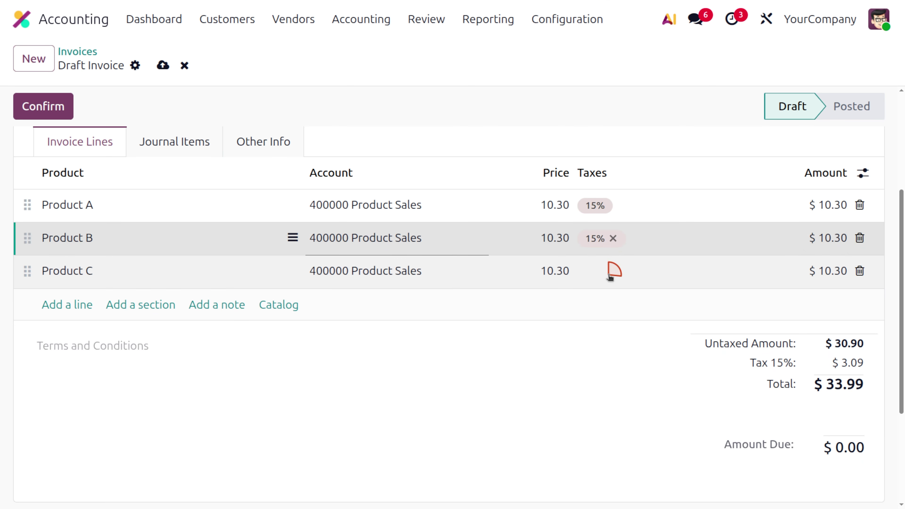
pyautogui.click(606, 268)
pyautogui.click(608, 271)
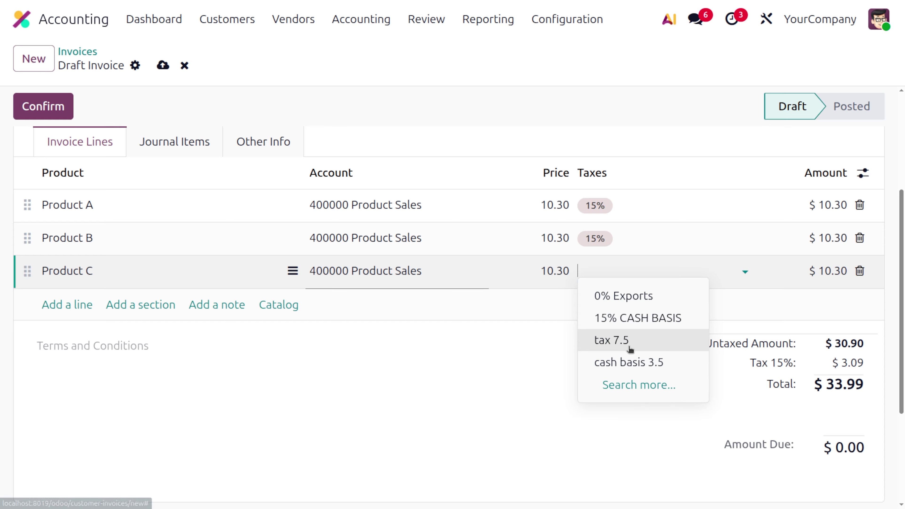
pyautogui.write('15')
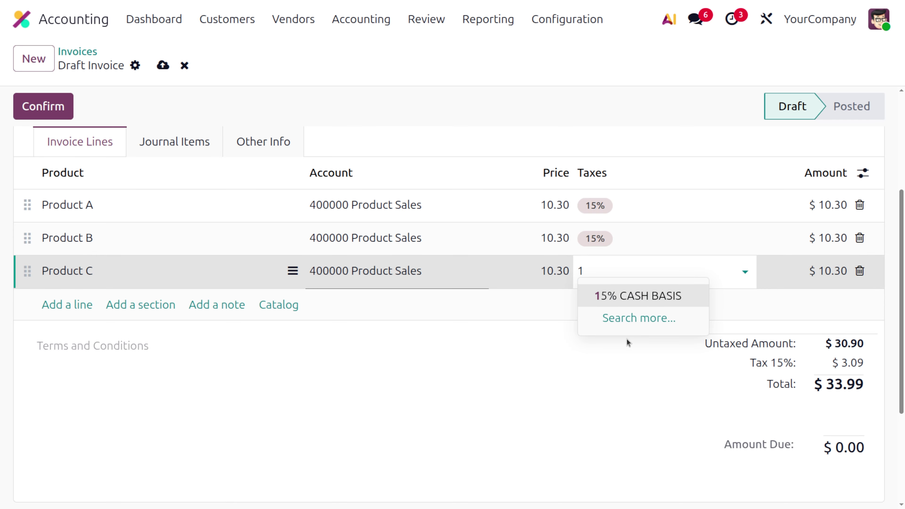
pyautogui.click(629, 318)
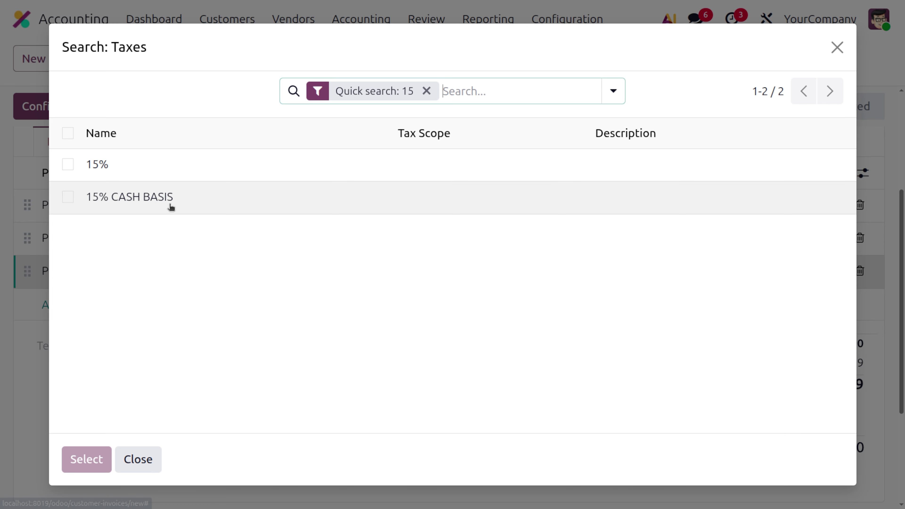
pyautogui.click(68, 164)
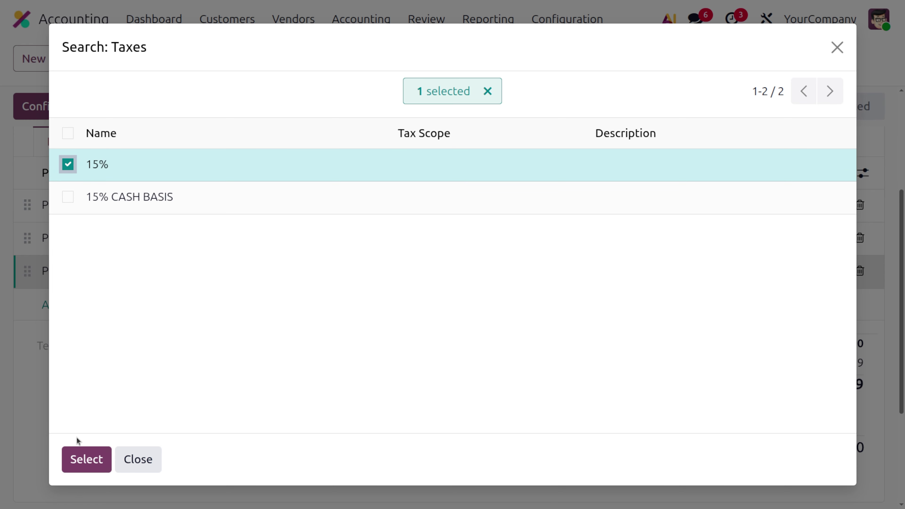
pyautogui.click(86, 459)
pyautogui.scroll(3, 562, 377)
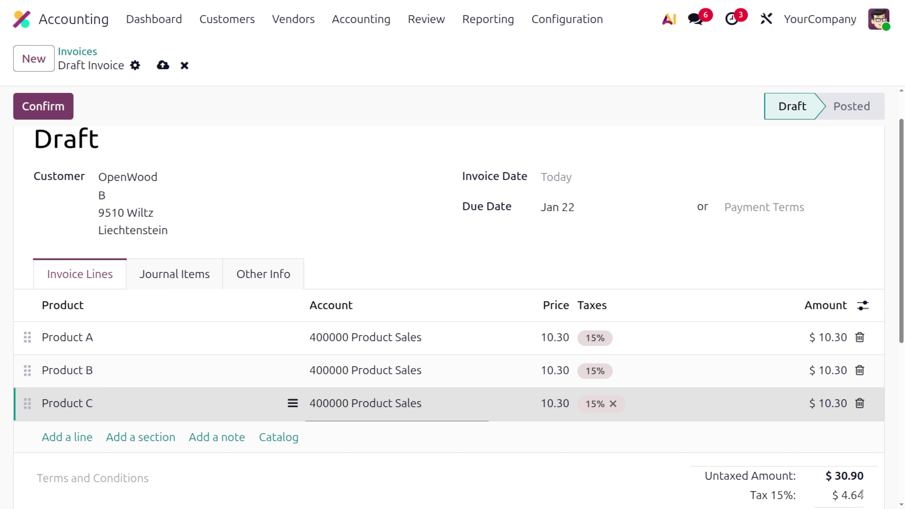
pyautogui.scroll(-2, 862, 493)
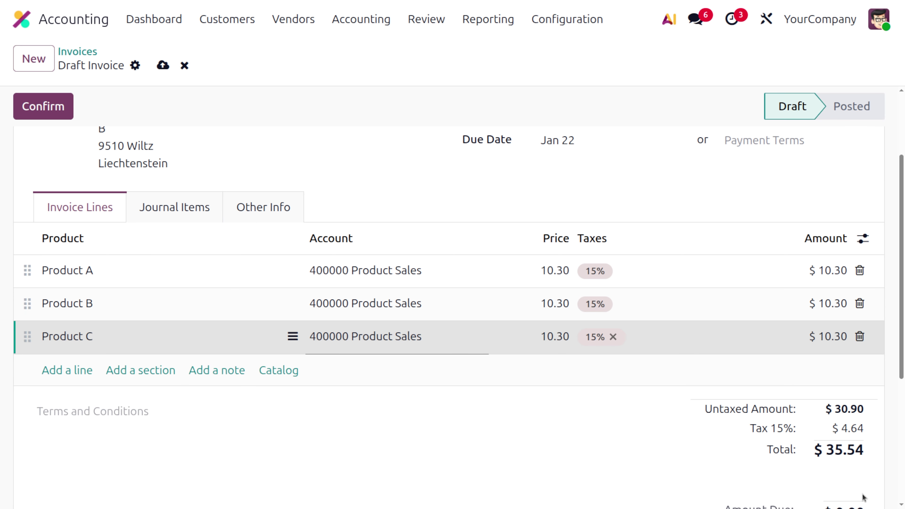